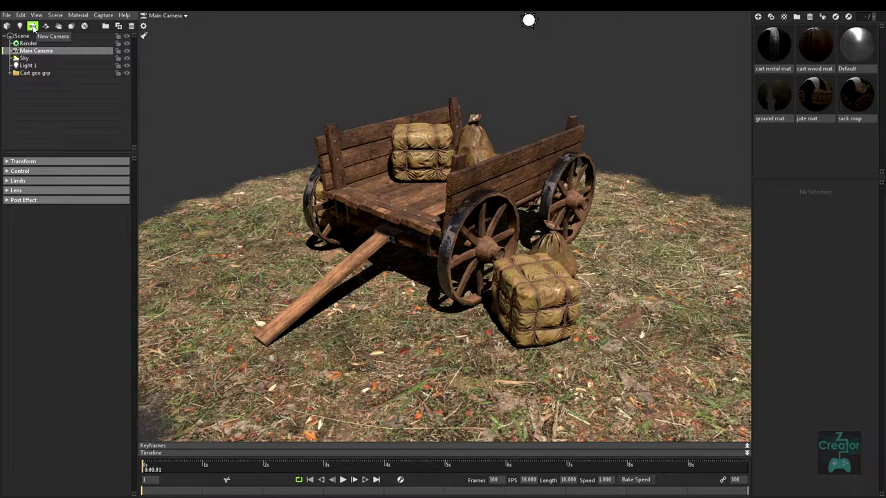
- Add a new camera to the scene and name it shot01
left_click(32, 26)
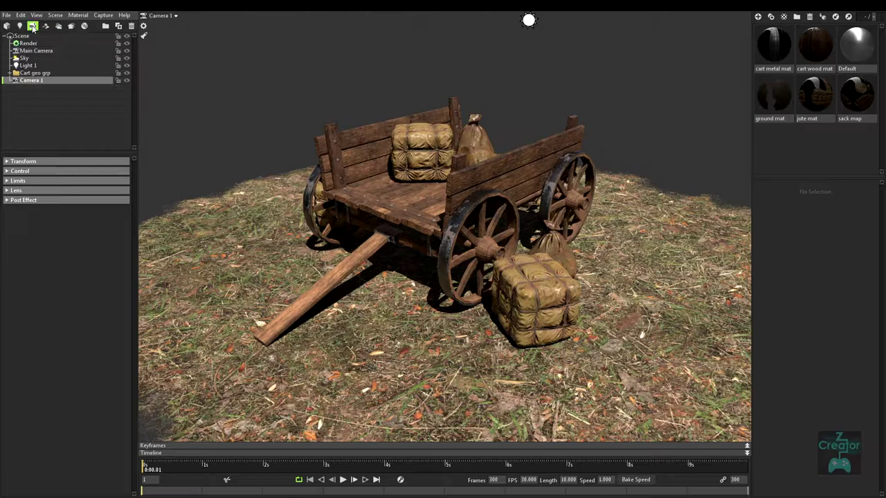
double_click(54, 81)
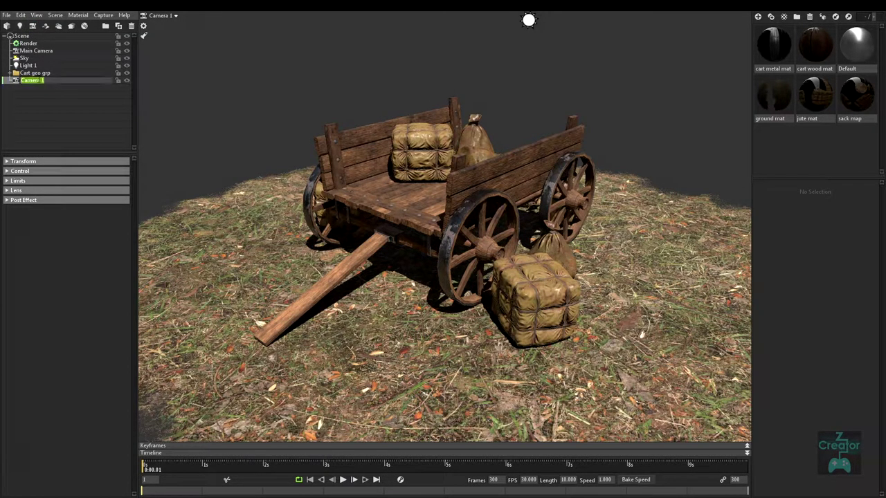
type("shot01")
key("Return")
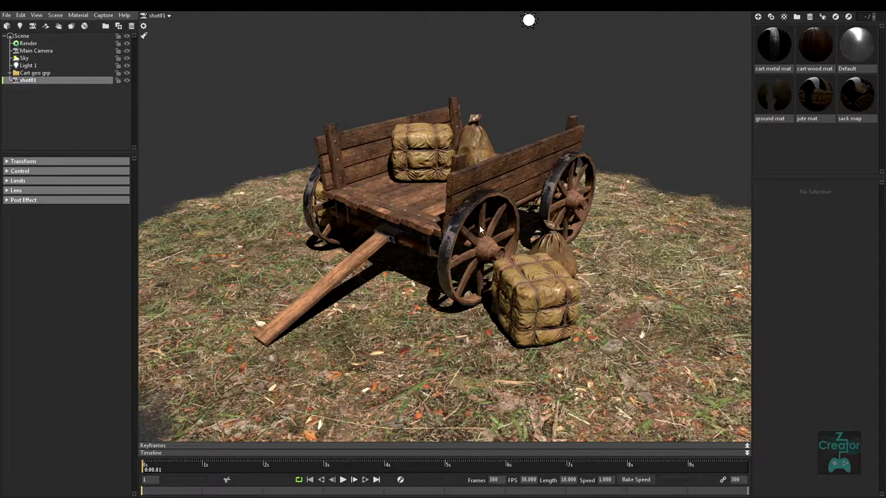
- Pull the shot01 camera back and orbit it to frame the whole cart and its ground patch
right_click_drag(494, 230, 311, 183, "alt")
left_click_drag(444, 205, 387, 208, "alt")
middle_click_drag(206, 166, 251, 169)
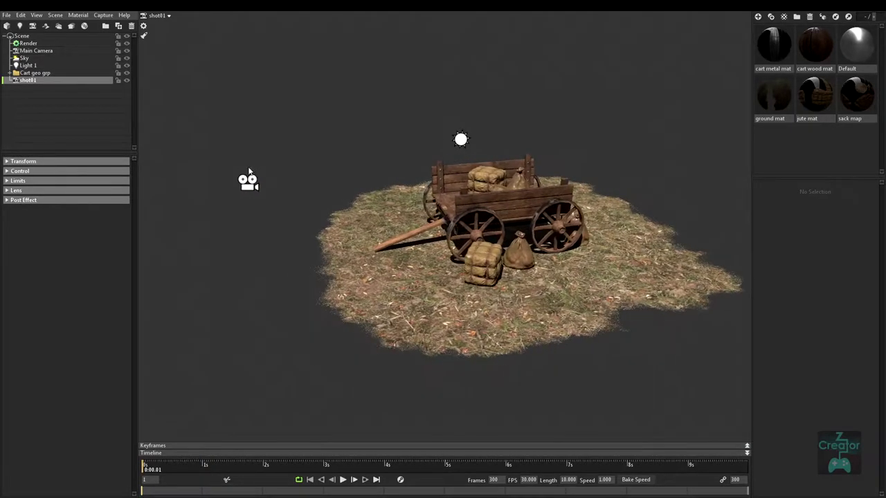
left_click_drag(404, 191, 426, 197)
- Switch the viewport to Main Camera and back to shot01 to compare the two views
left_click(169, 17)
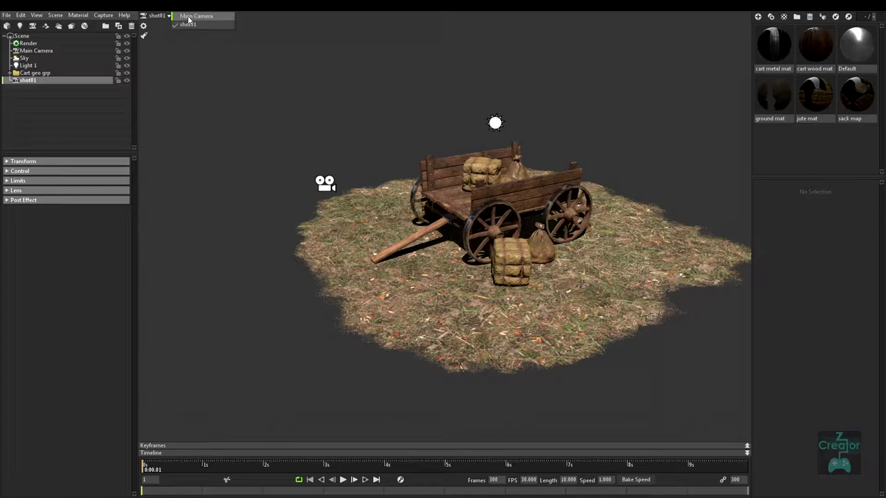
left_click(189, 17)
left_click(186, 16)
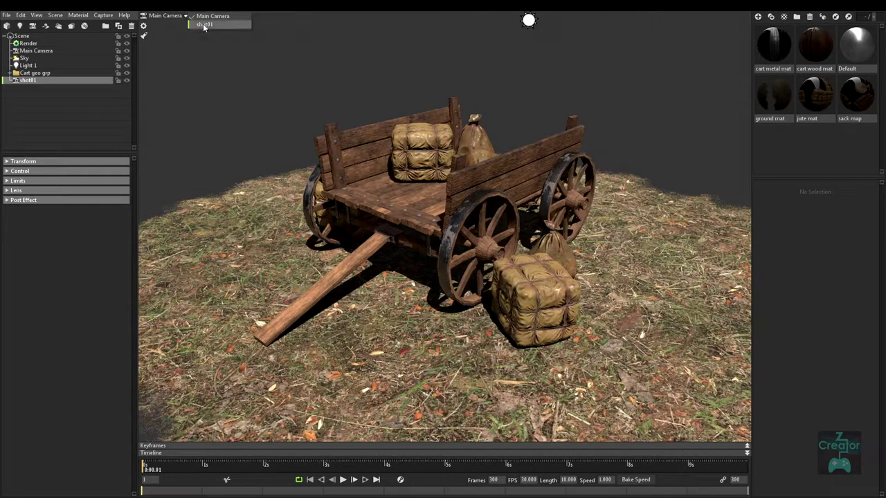
left_click(205, 25)
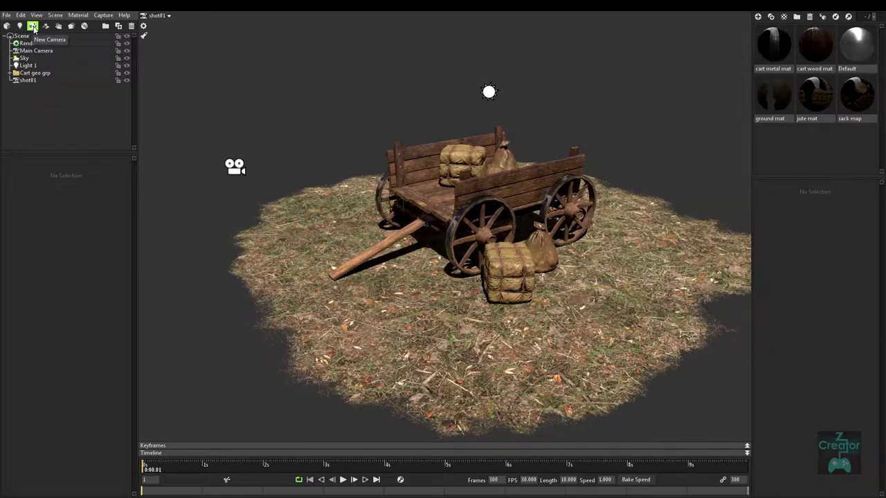
- Add three more cameras to the scene
left_click(33, 28)
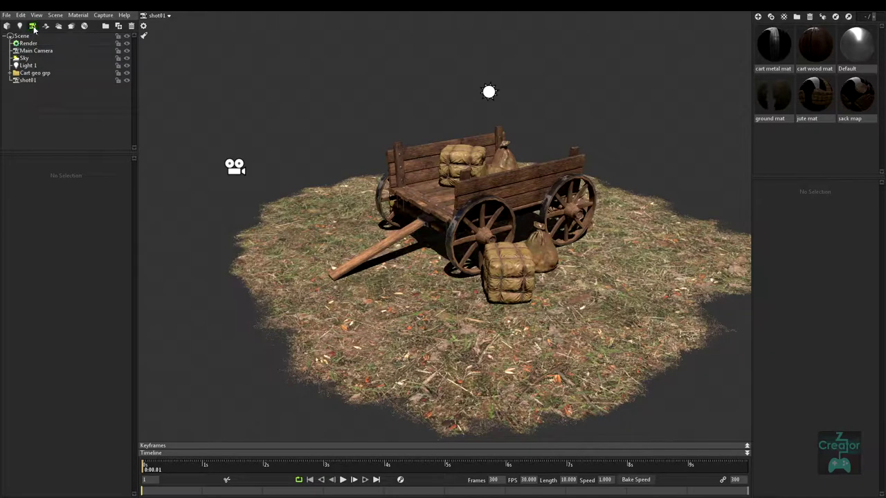
left_click(33, 26)
left_click(33, 26)
left_click(32, 26)
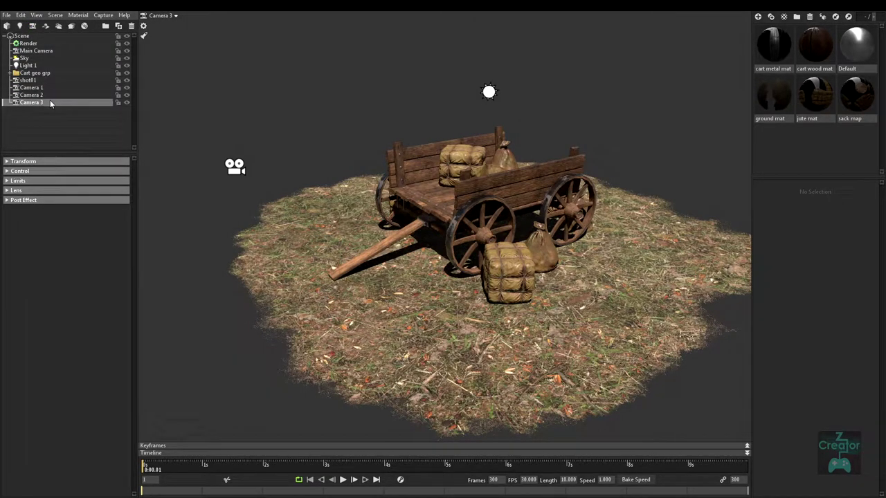
- Delete the extra cameras Camera 3, Camera 2, Camera 1 and shot01, keeping only Main Camera
left_click(132, 26)
left_click(41, 94)
left_click(131, 27)
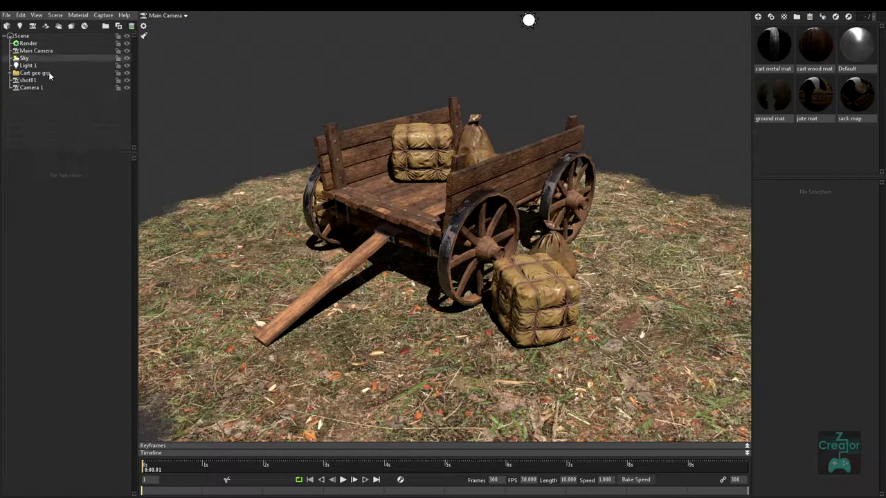
left_click(33, 87)
left_click(132, 26)
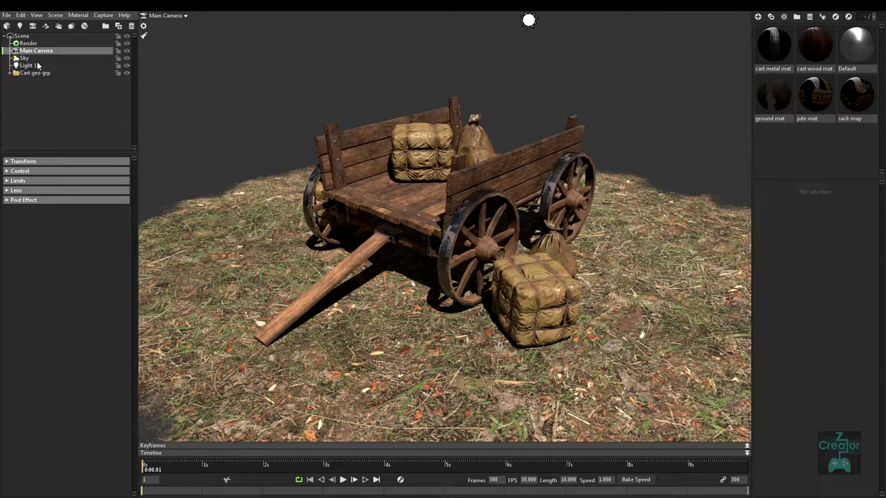
- Show the Transform and Control settings of Main Camera
left_click(8, 162)
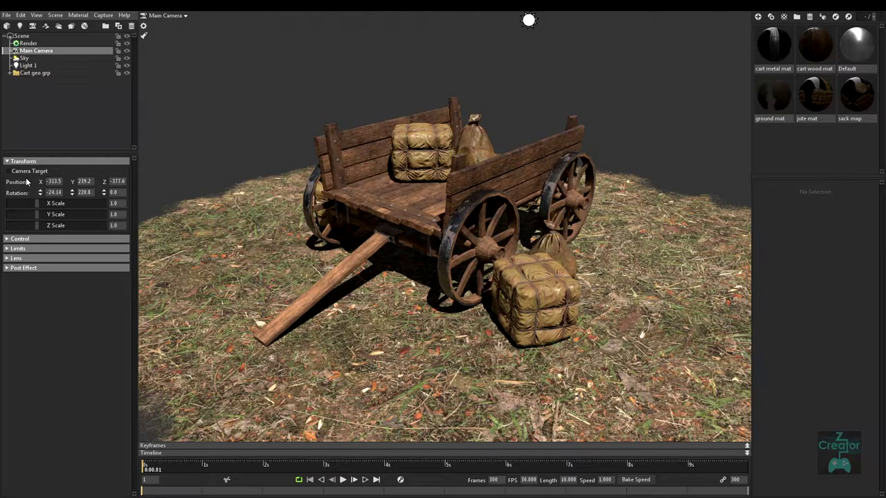
left_click(9, 239)
mouse_move(10, 253)
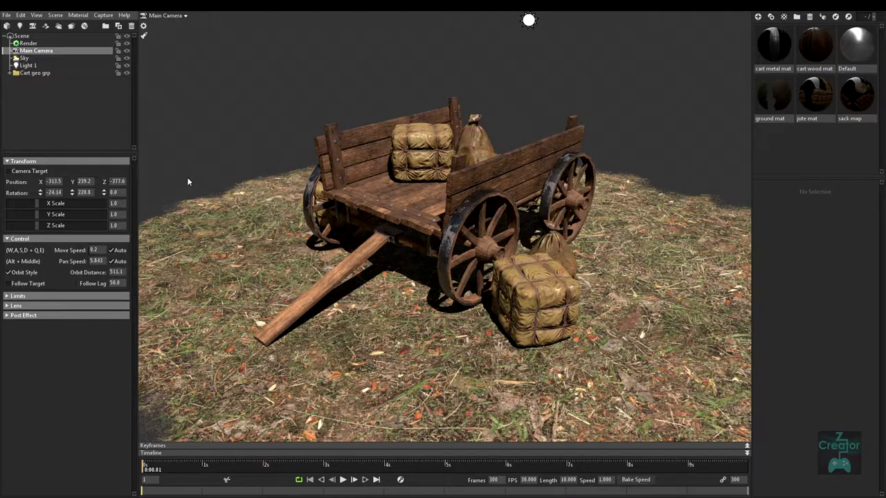
- Test moving Main Camera forward, backward and sideways, and orbiting and zooming it around the cart
key("s")
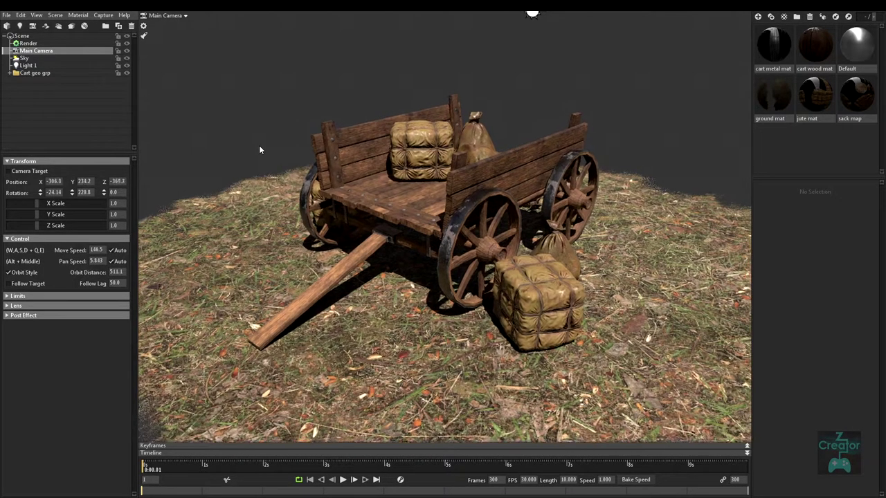
key("s")
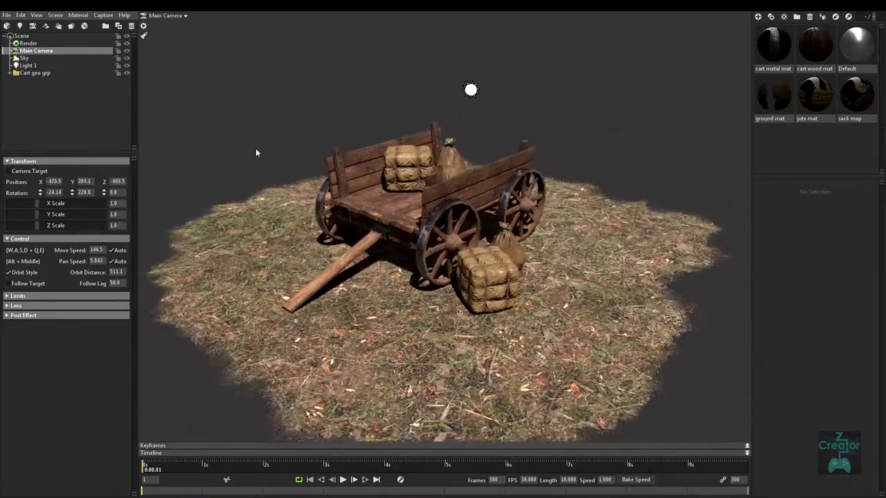
key("d")
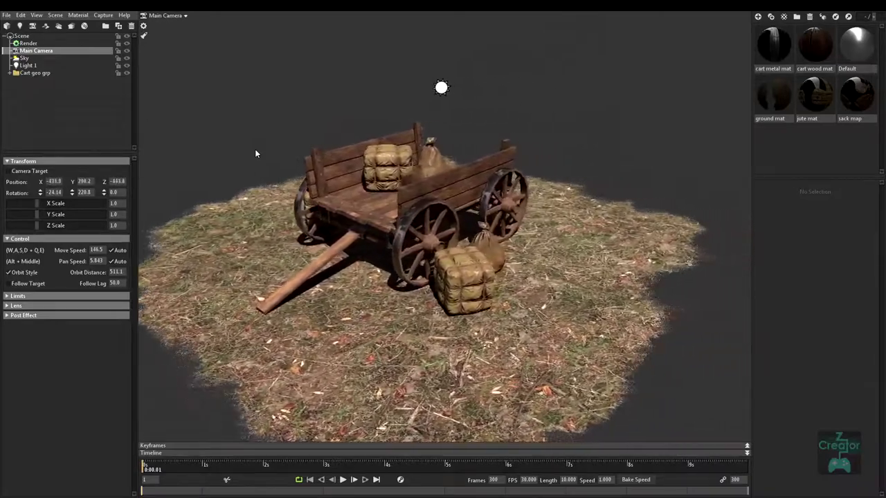
key("w")
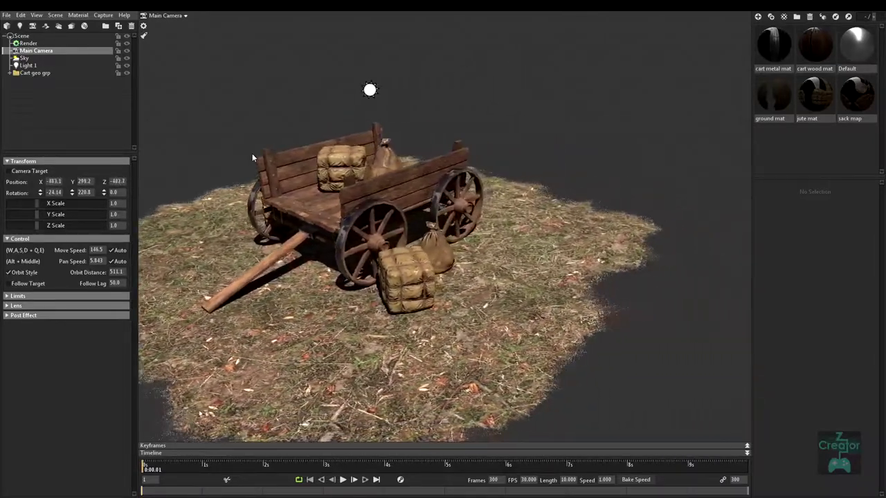
key("w")
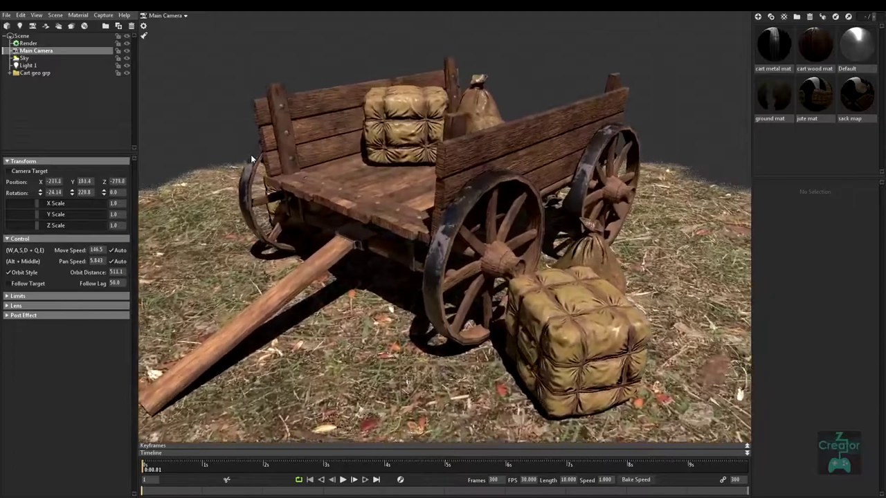
key("s")
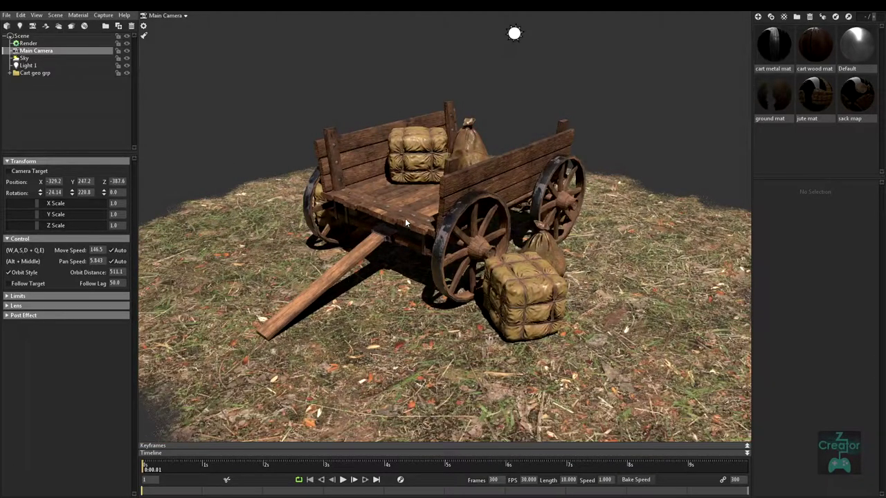
right_click_drag(418, 229, 432, 259, "alt")
left_click_drag(433, 259, 407, 259, "alt")
key("s")
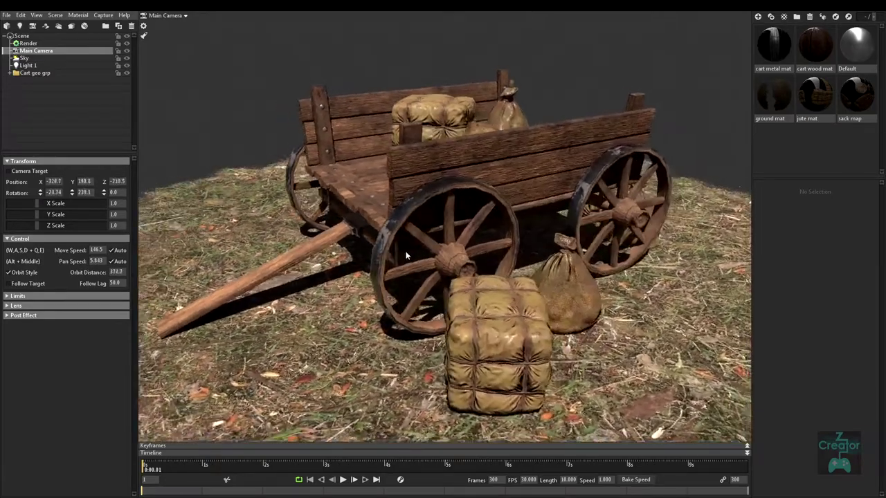
left_click_drag(376, 223, 425, 213, "alt")
right_click_drag(425, 213, 425, 230, "alt")
left_click_drag(425, 230, 397, 229, "alt")
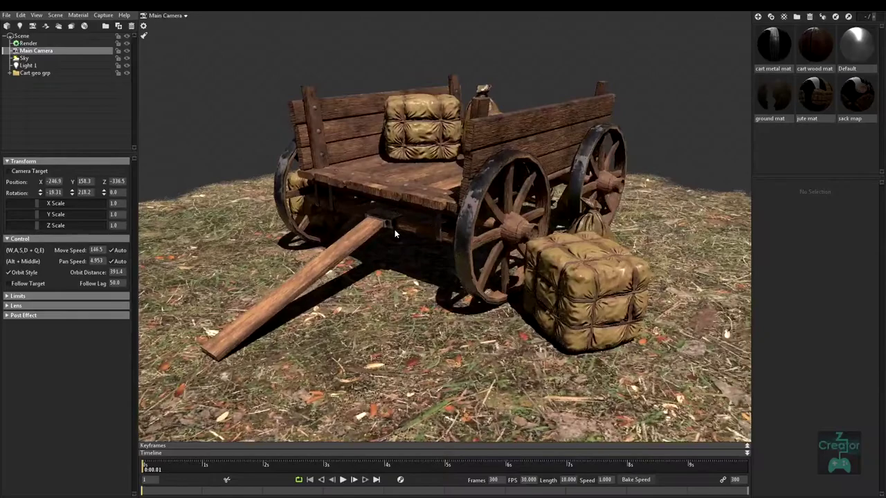
key("d")
key("w")
key("a")
key("s")
key("s")
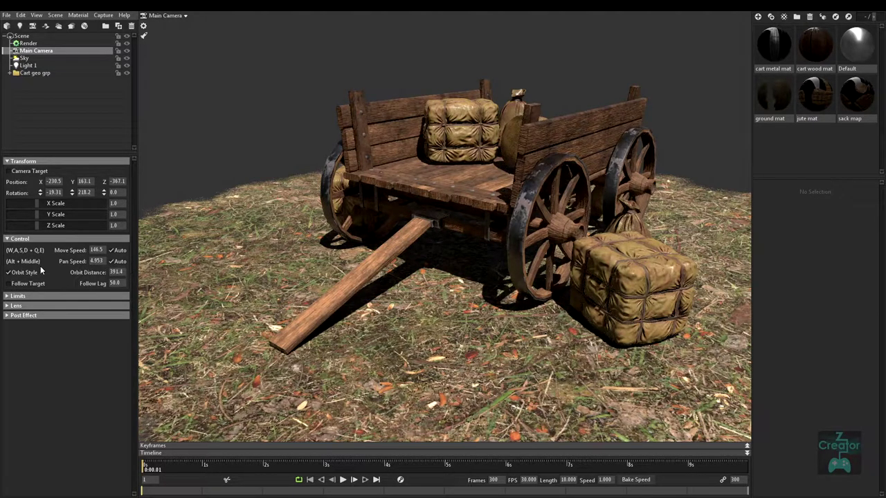
- Enable Main Camera's limits in the viewport with Limit Near and Limit Far, and test them by zooming out and in
left_click(17, 297)
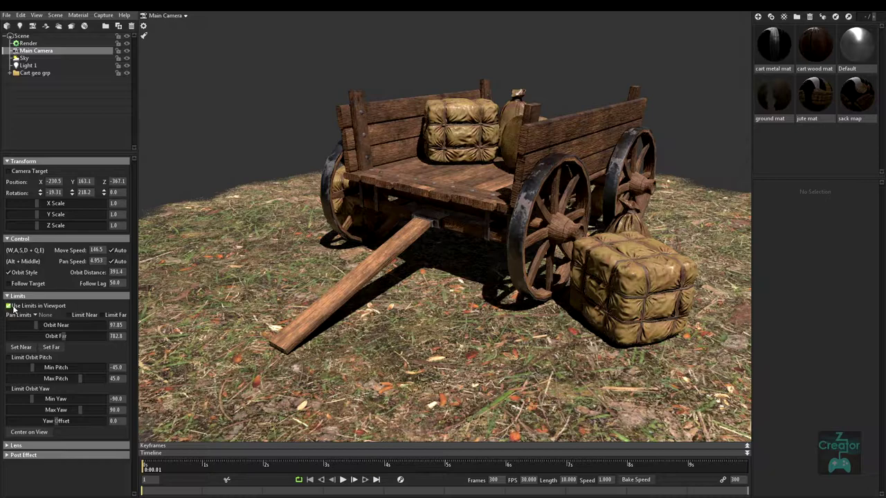
left_click(12, 306)
left_click(70, 316)
left_click(113, 315)
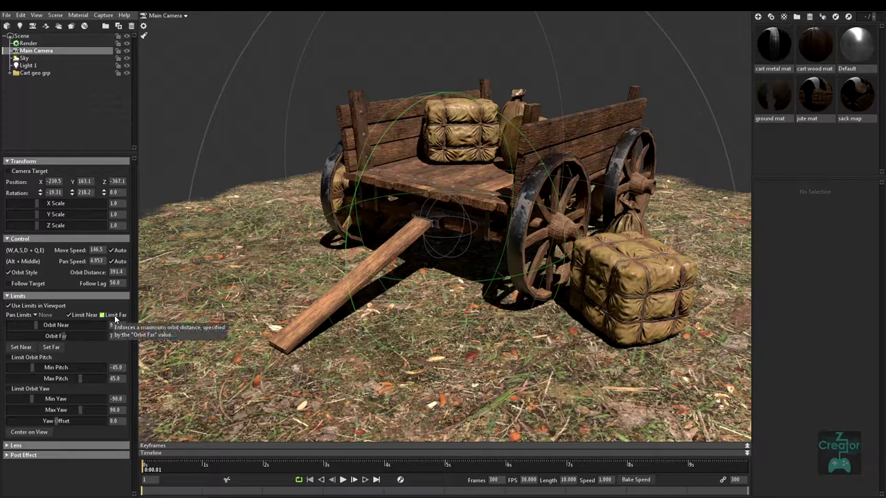
left_click_drag(512, 327, 372, 282)
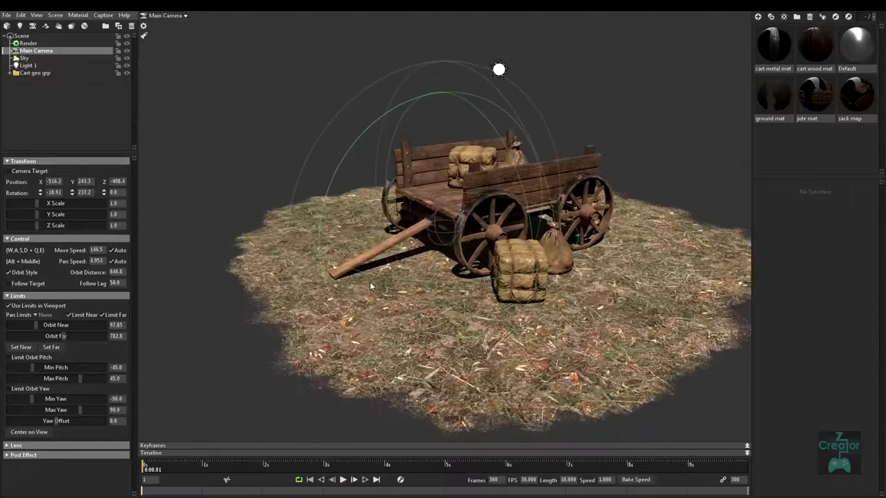
right_click_drag(326, 311, 450, 317, "alt")
scroll(449, 317, "up", 8)
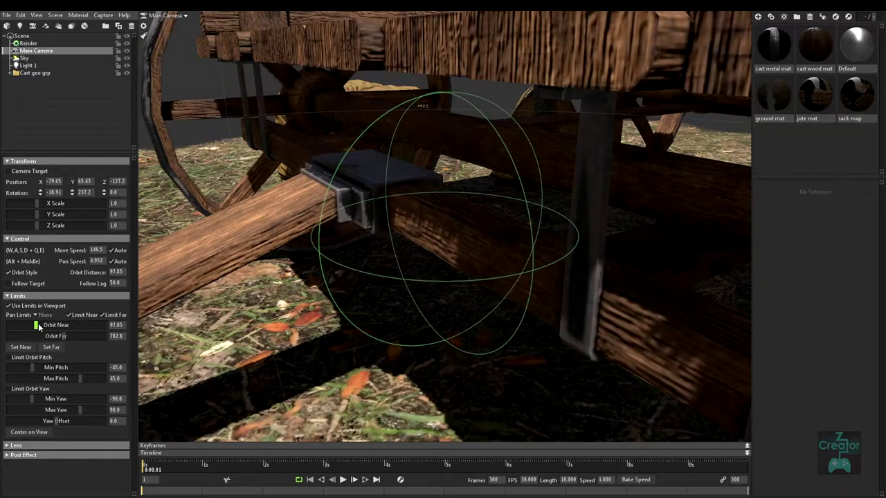
- Try Orbit Near distances of 30.63 and 457.9, testing the zoom range with each value
left_click_drag(36, 325, 27, 325)
scroll(345, 298, "up", 4)
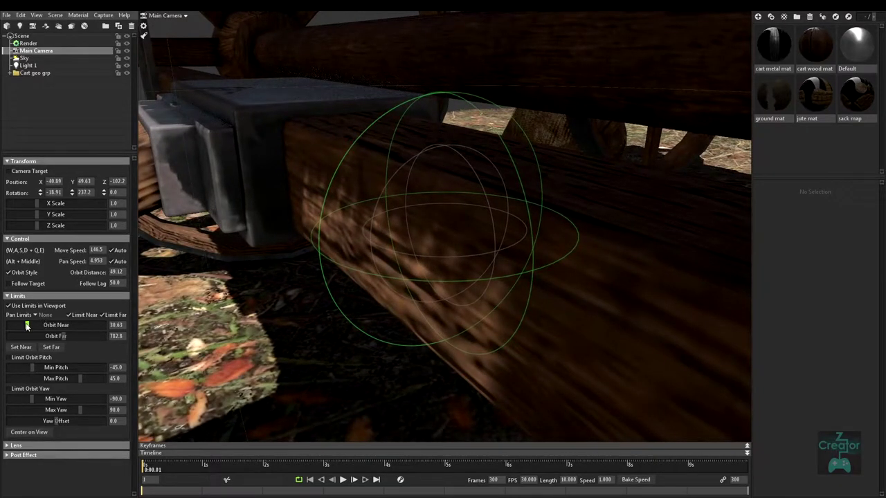
left_click_drag(26, 326, 54, 325)
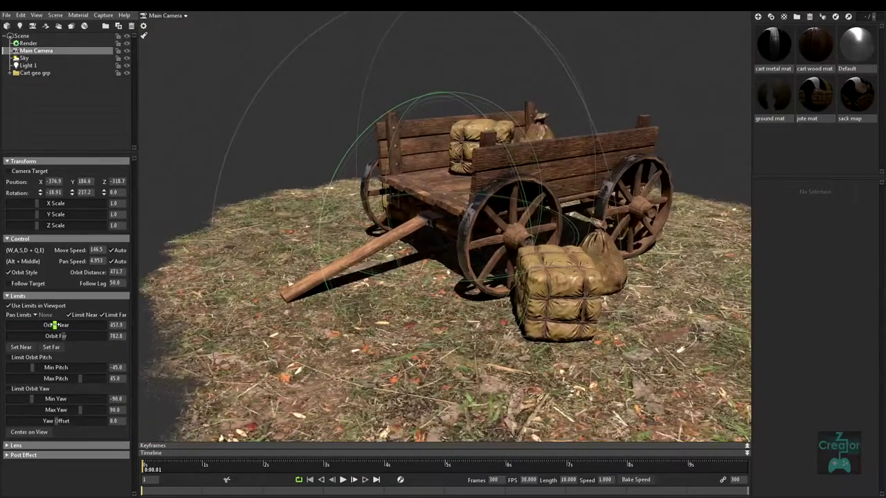
right_click_drag(388, 284, 482, 344, "alt")
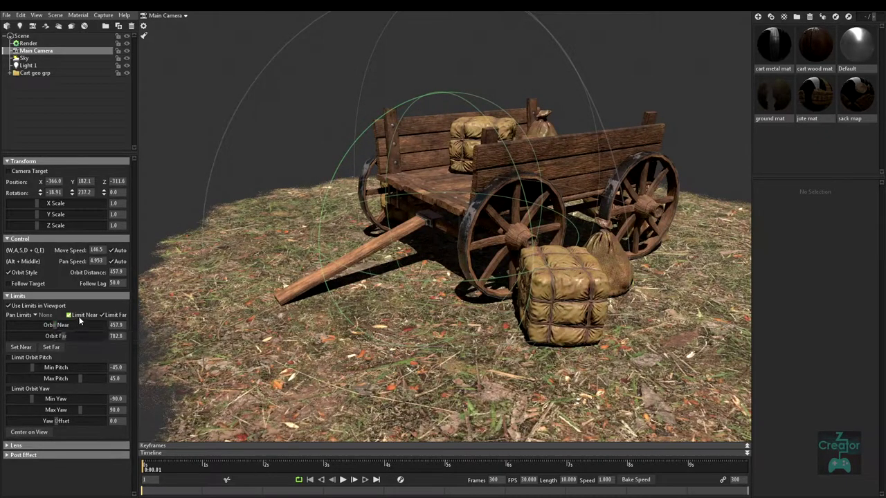
scroll(449, 258, "down", 3)
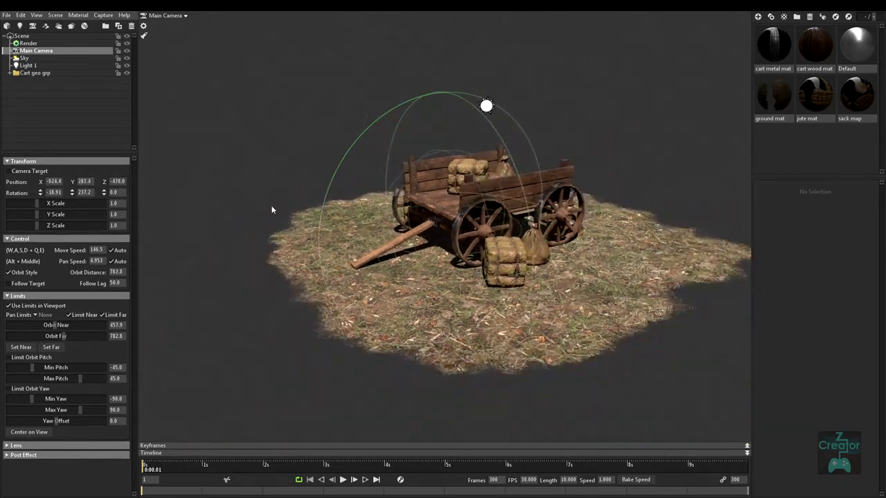
scroll(465, 332, "up", 3)
scroll(465, 332, "down", 3)
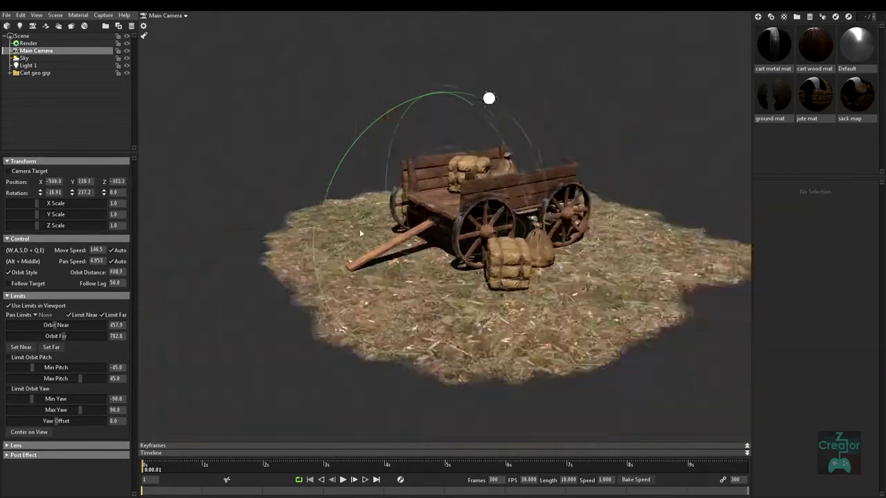
scroll(501, 310, "up", 3)
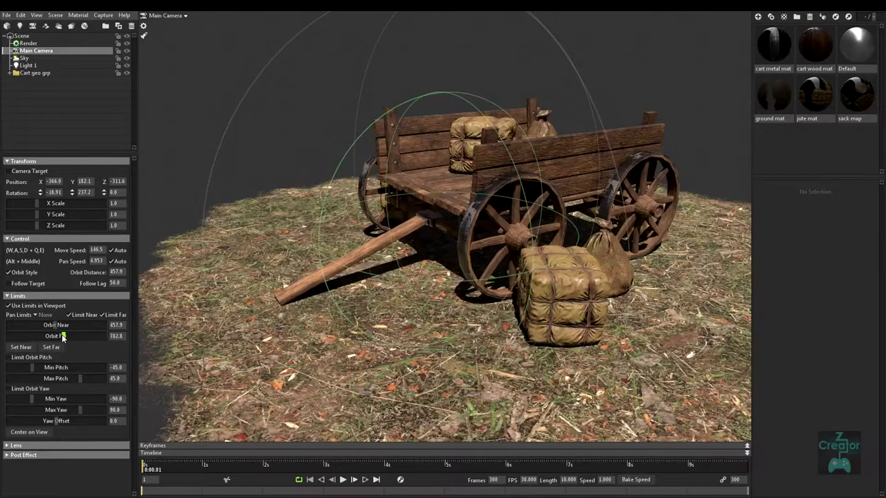
- Set Main Camera's Orbit Far to about 1687 and Orbit Near to 263.8, testing the zoom range
left_click_drag(65, 339, 77, 337)
scroll(459, 214, "down", 6)
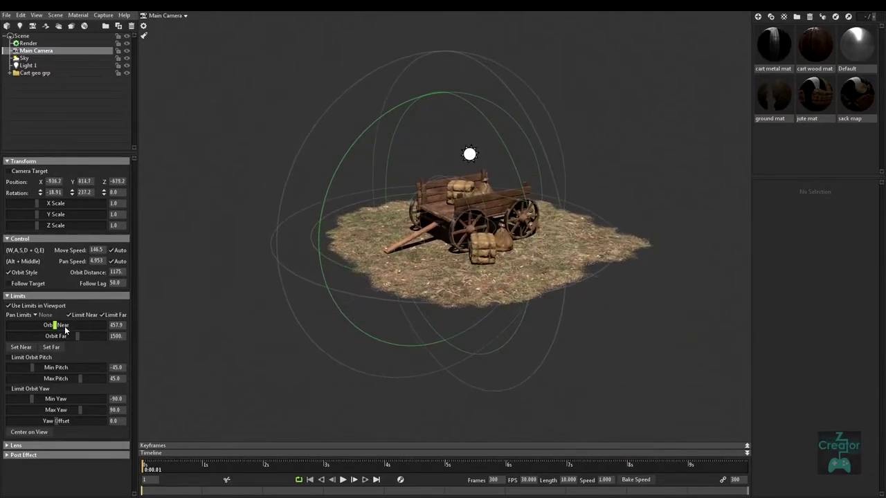
left_click_drag(65, 336, 99, 337)
scroll(263, 235, "down", 3)
scroll(382, 262, "down", 5)
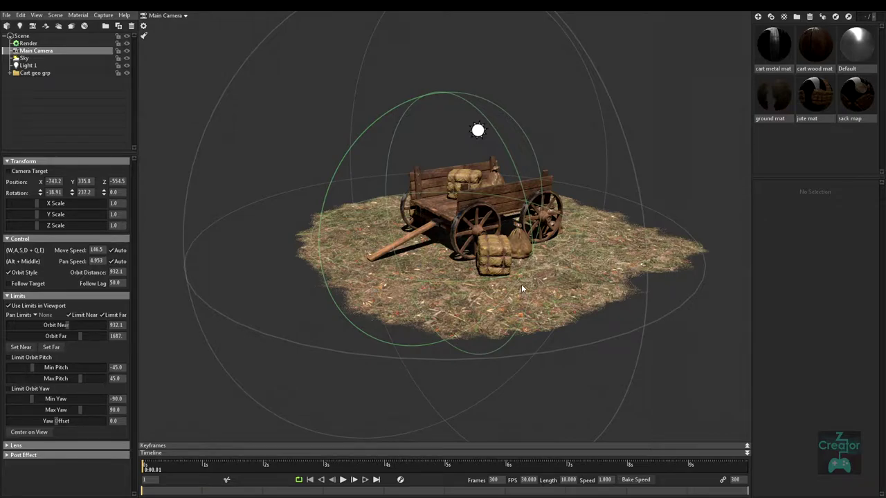
left_click_drag(67, 325, 46, 326)
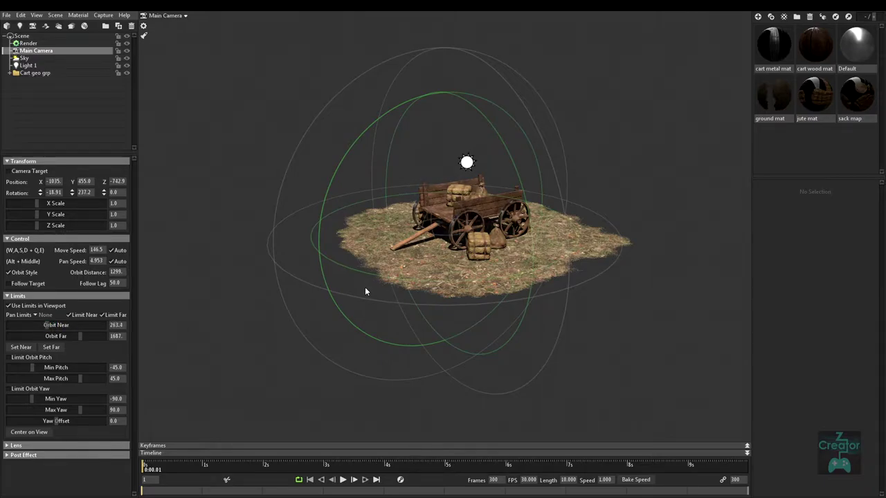
- Set Main Camera's Orbit Near to about 357.5 after trying 73.95, testing how close each value allows zooming
right_click_drag(366, 291, 431, 312, "alt")
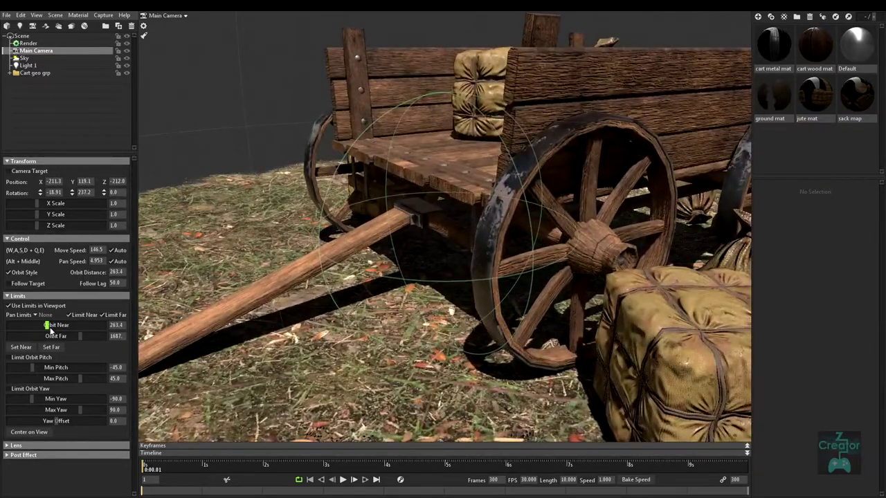
left_click_drag(49, 325, 33, 325)
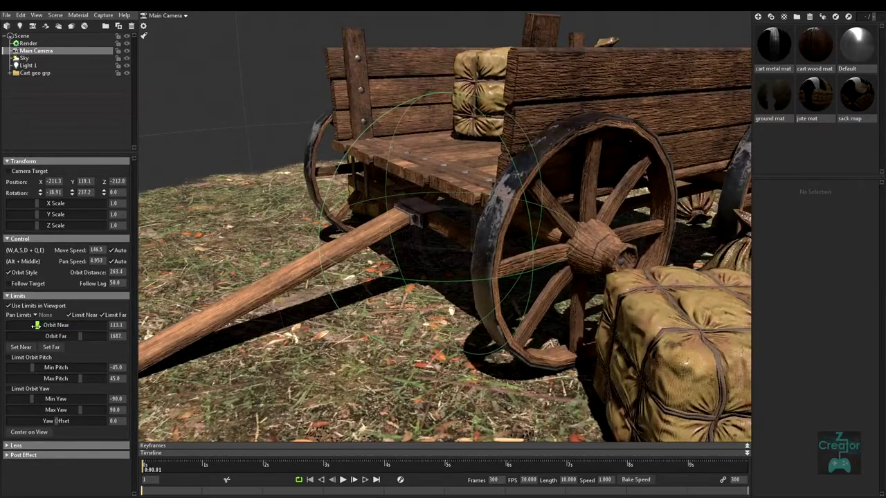
scroll(401, 297, "up", 3)
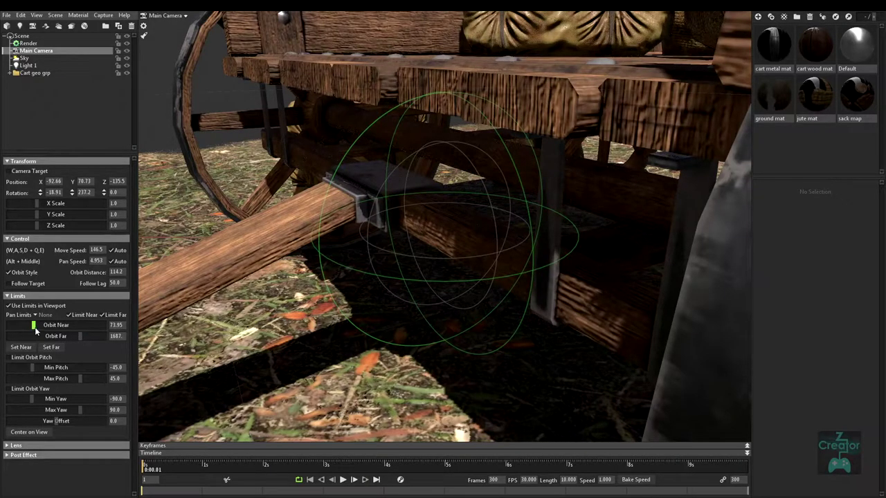
left_click_drag(34, 325, 50, 326)
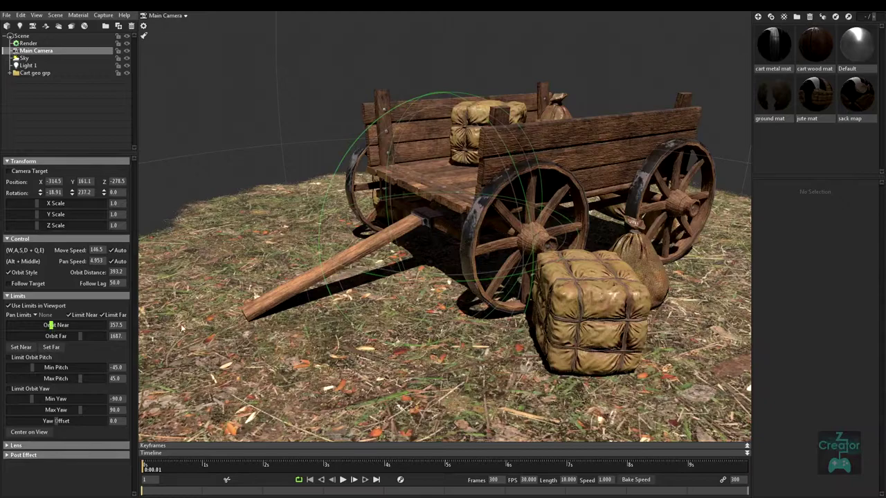
- Turn off Main Camera's Limit Near and Limit Far, orbit and zoom freely around the cart, and center the pitch limits on the view
left_click_drag(428, 316, 387, 317)
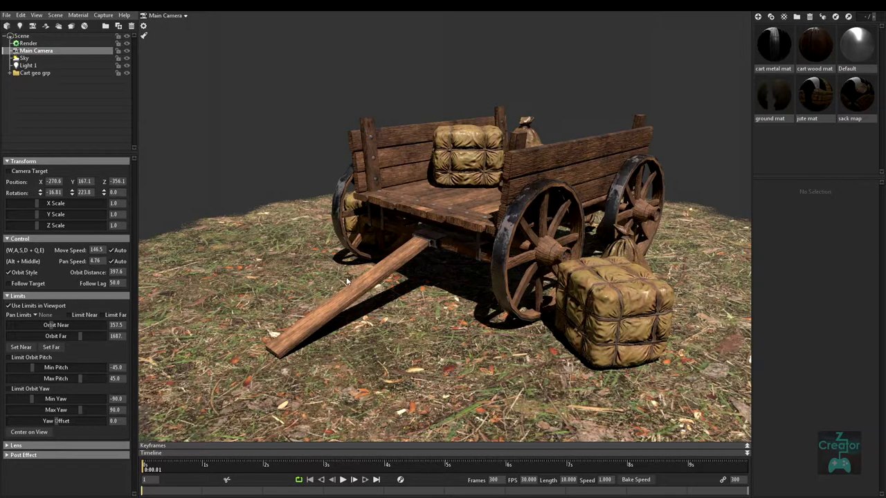
right_click_drag(473, 276, 403, 248, "alt")
left_click_drag(403, 247, 415, 270, "alt")
right_click_drag(416, 269, 434, 283, "alt")
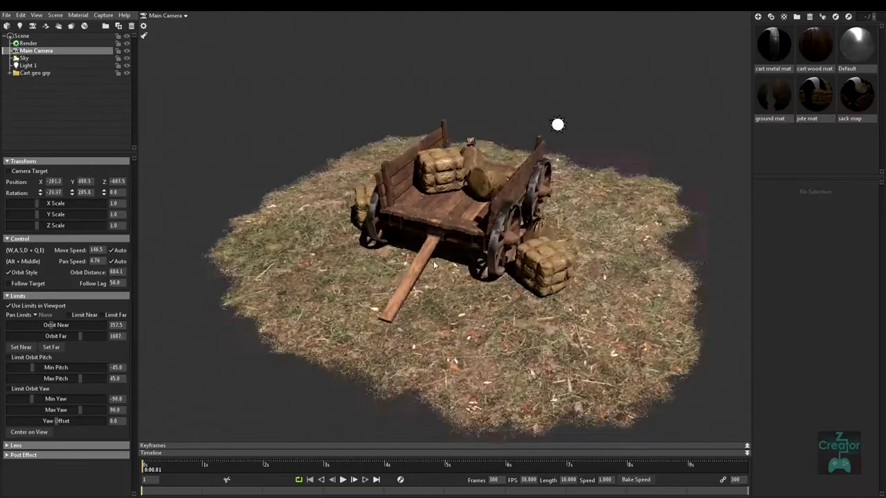
left_click_drag(434, 286, 557, 281)
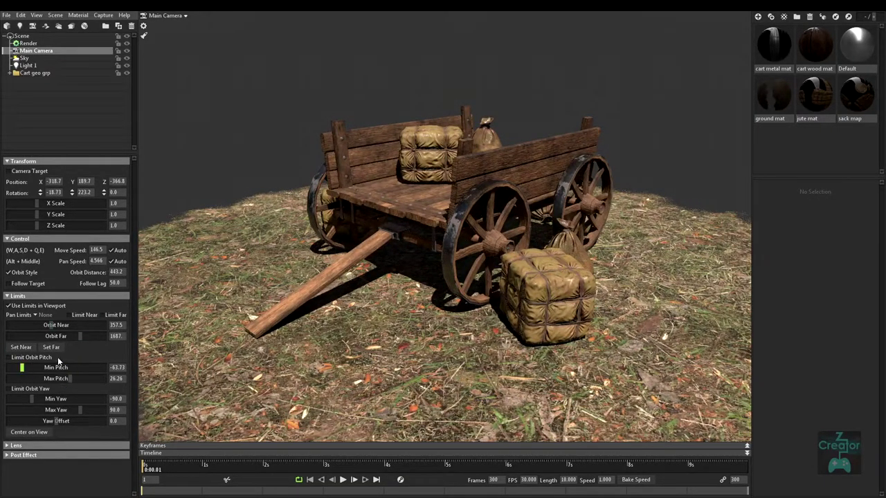
- Set Main Camera's lens Field of View to 35 degrees and zoom out from the cart to check it
left_click(20, 445)
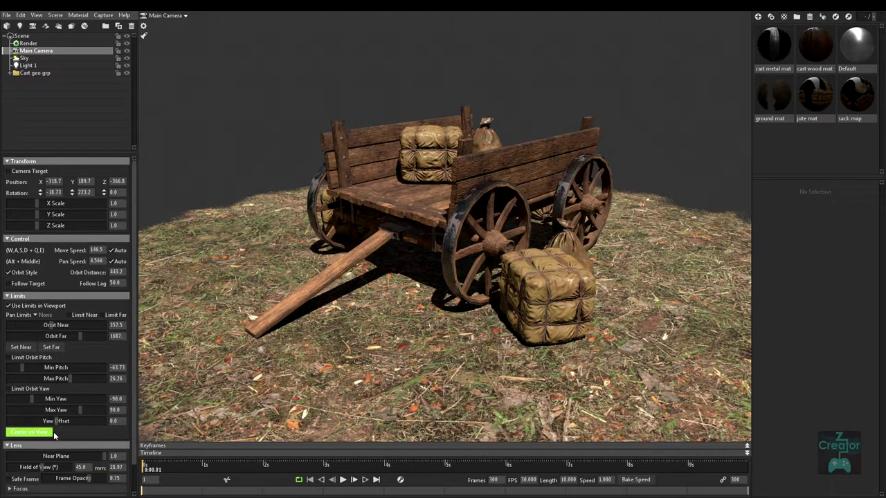
scroll(62, 426, "down", 1)
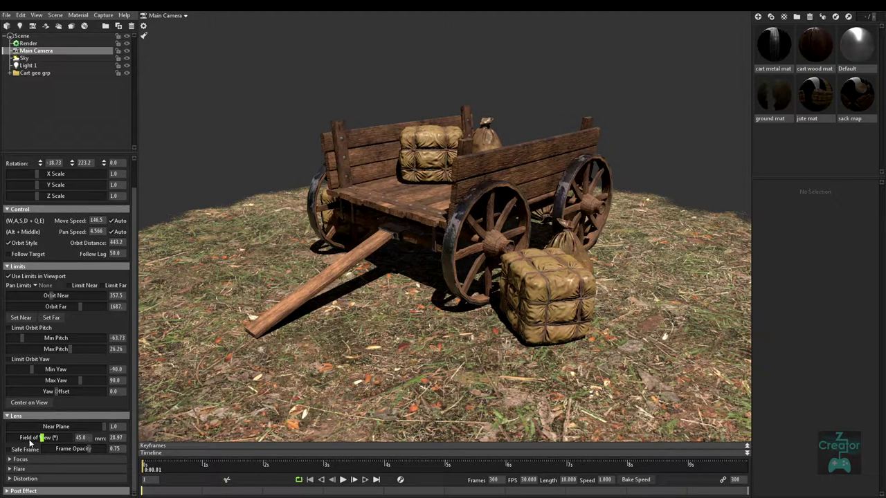
left_click(78, 438)
type("35")
key("Return")
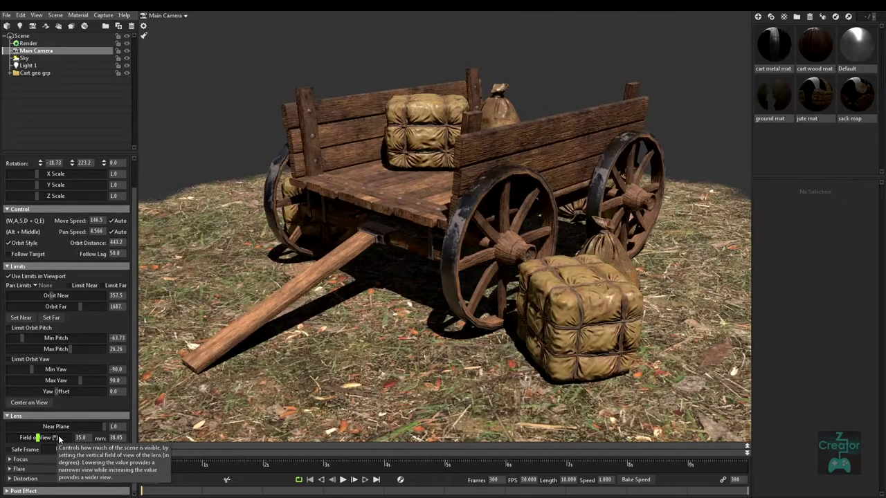
scroll(242, 374, "down", 5)
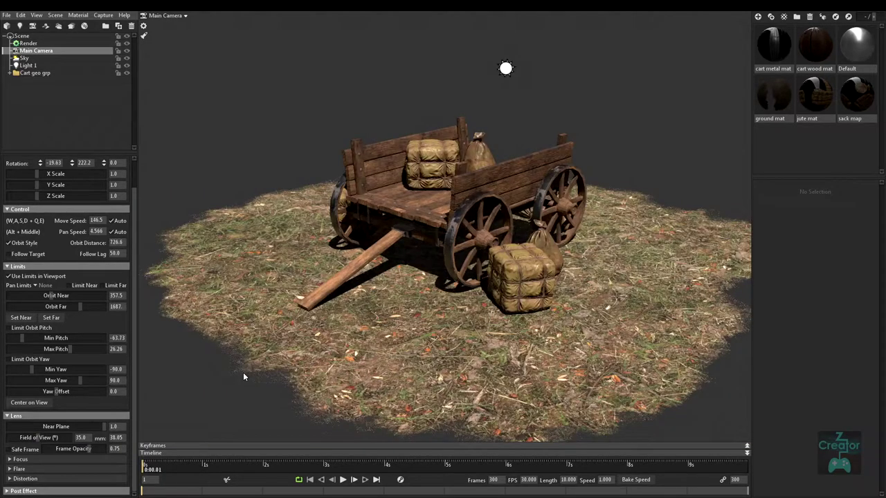
- Enable Main Camera's Safe Frame with the cart composed inside it, and set the Frame Opacity to 1.0
left_click(25, 452)
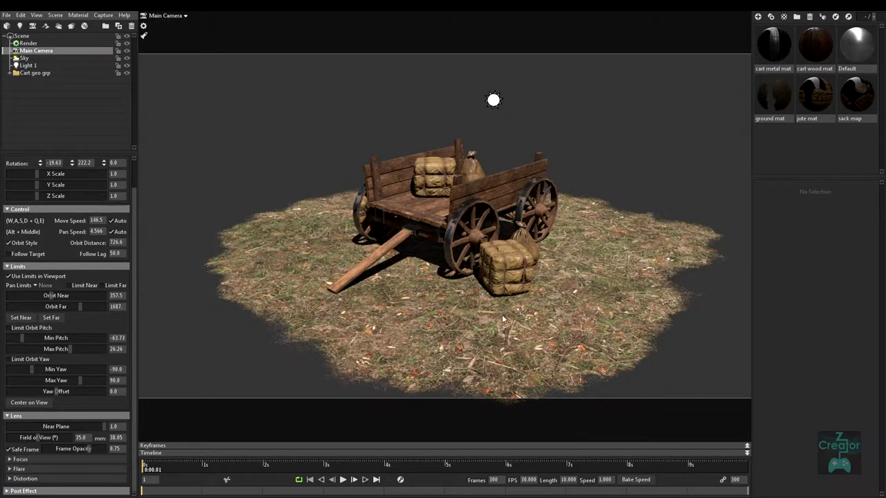
left_click_drag(451, 312, 452, 300, "alt")
scroll(449, 302, "up", 1)
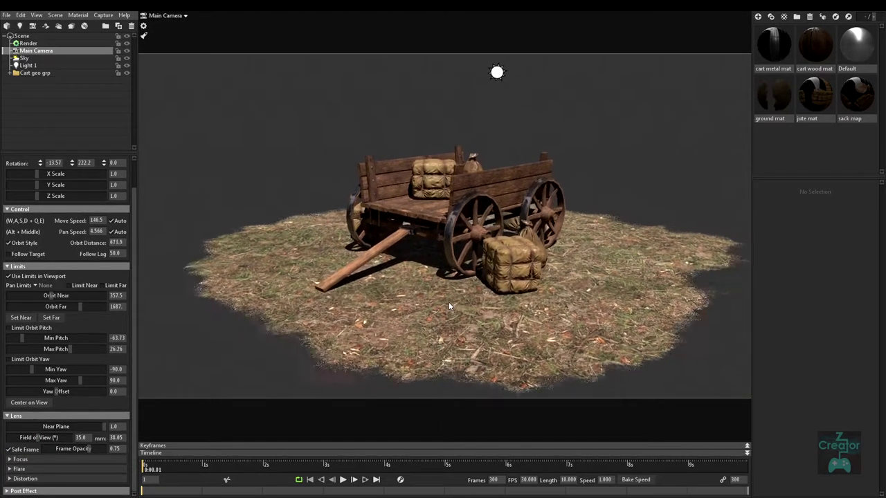
scroll(419, 298, "up", 3)
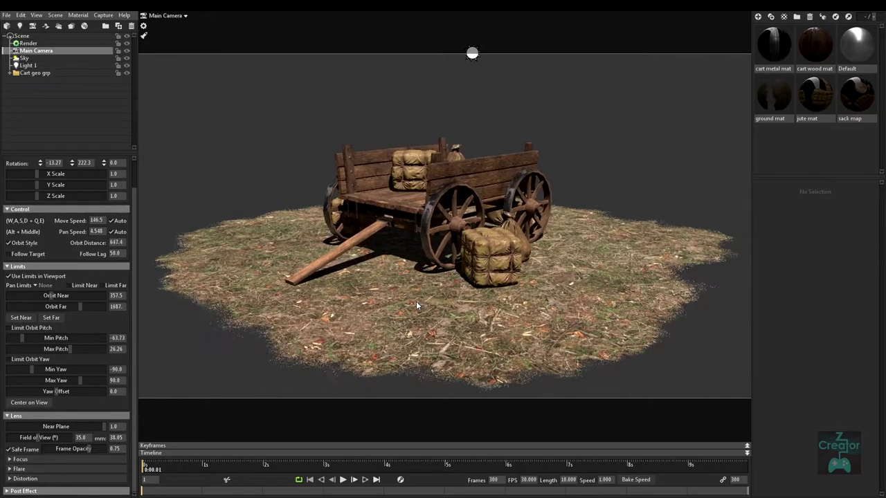
middle_click_drag(418, 302, 407, 297, "alt")
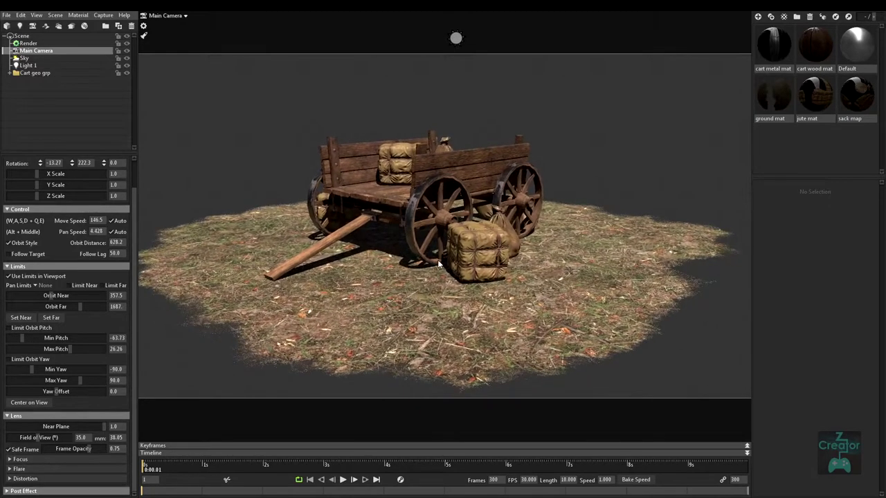
left_click_drag(438, 264, 441, 281)
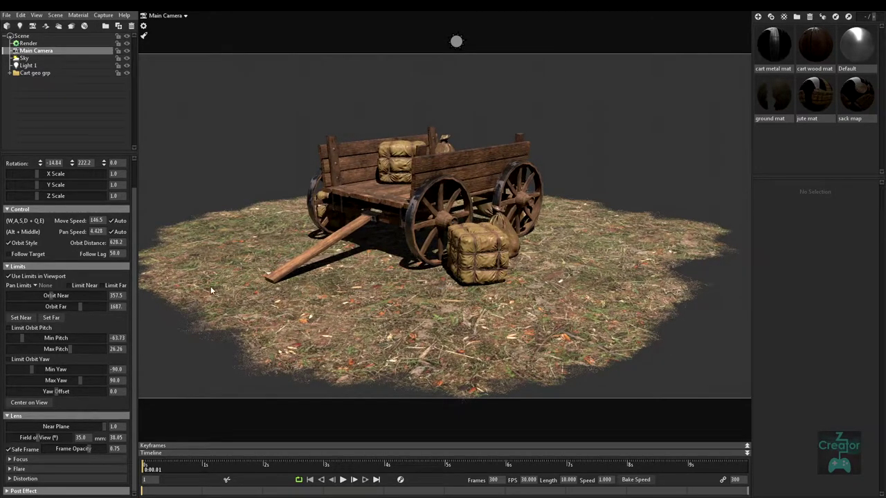
left_click_drag(88, 451, 371, 420)
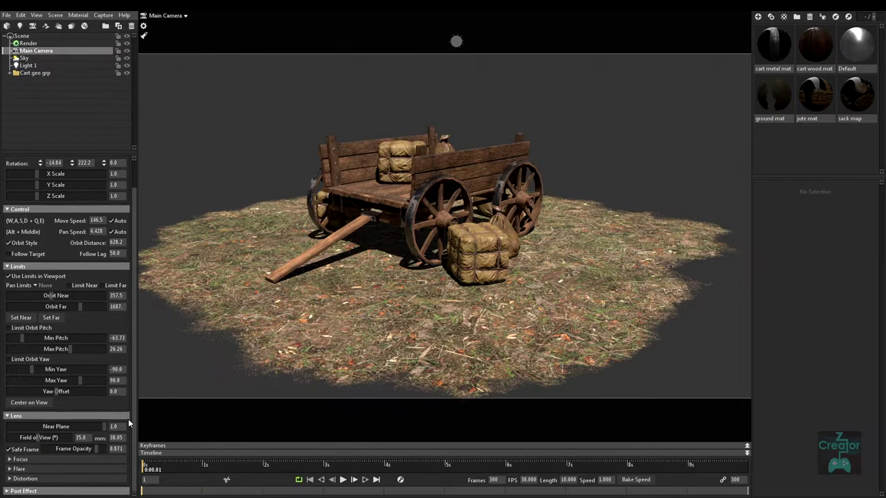
left_click_drag(92, 451, 134, 446)
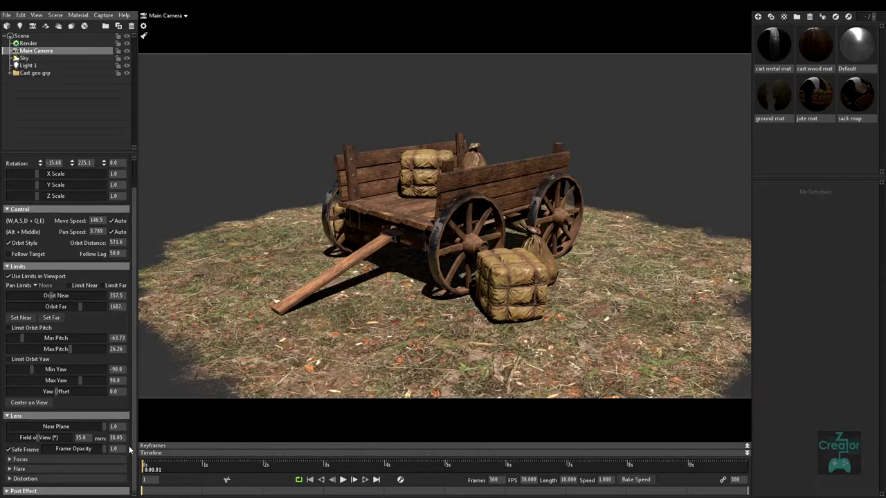
- Enable Depth of Field in Main Camera's Focus settings and orbit slightly around the cart to check the blur
left_click(10, 460)
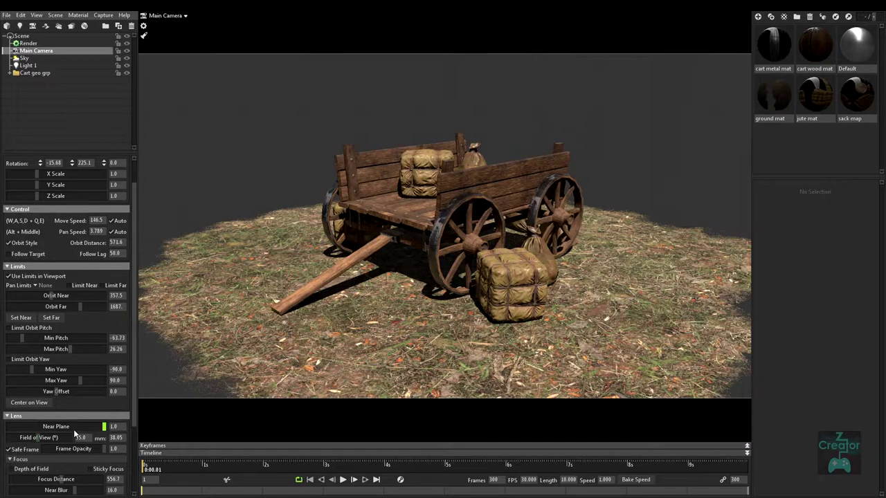
scroll(73, 429, "down", 3)
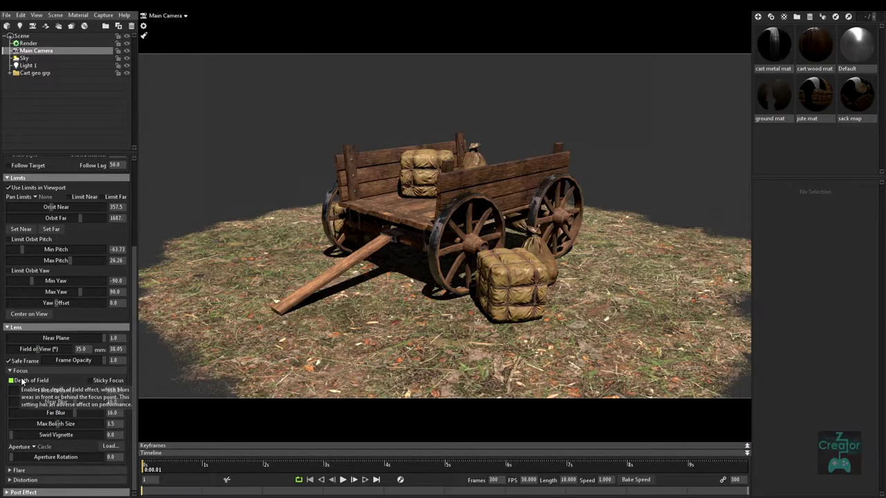
left_click(22, 381)
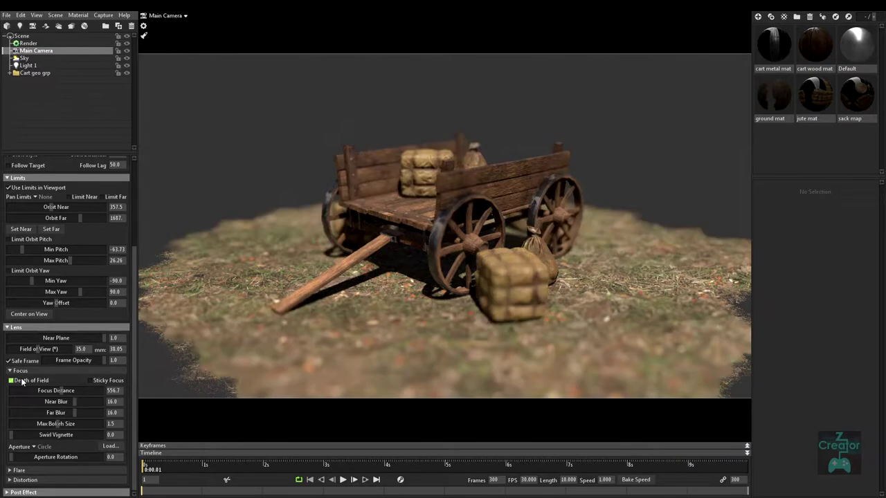
left_click_drag(442, 305, 455, 305)
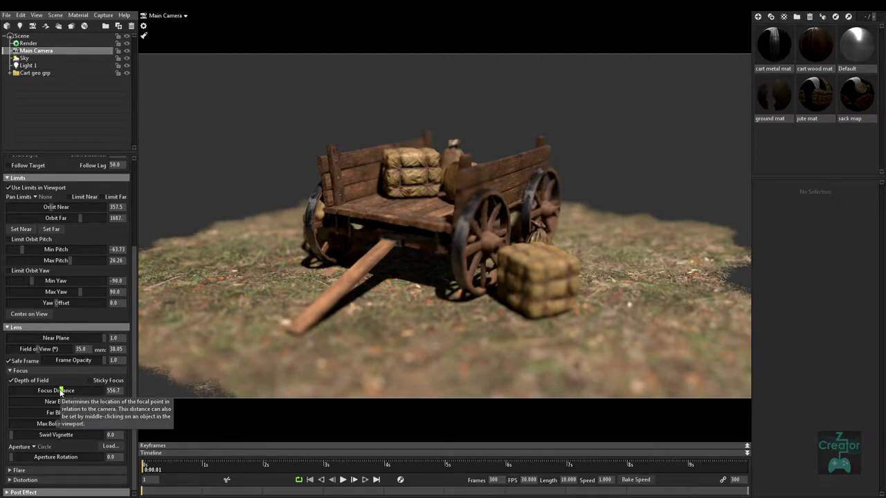
- Set the depth of field's Near Blur to 11.2 and Far Blur to 1.612, keeping Focus Distance at 556.7 and Swirl Vignette at 0.0
left_click_drag(76, 402, 40, 412)
left_click_drag(330, 297, 362, 291)
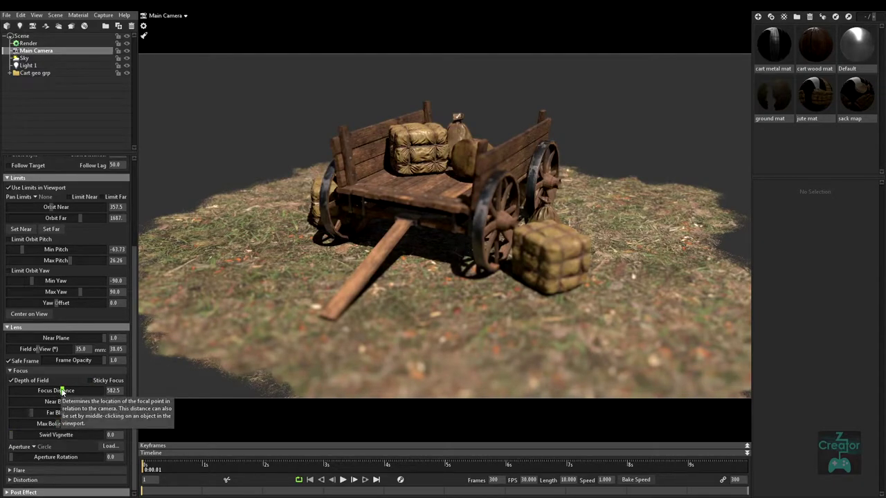
left_click_drag(62, 390, 61, 390)
left_click(18, 470)
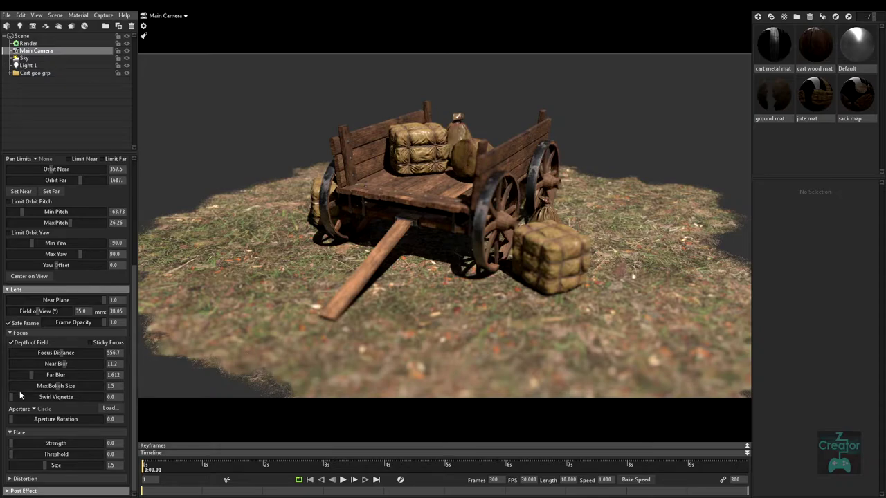
mouse_move(13, 397)
left_mouse_down()
mouse_move(109, 398)
mouse_move(10, 398)
left_mouse_up()
- Set the lens's Barrel / Pincushion distortion to 0.153 and adjust the Red and Green distortion values, trying 0.081 and 0.316
left_click(14, 479)
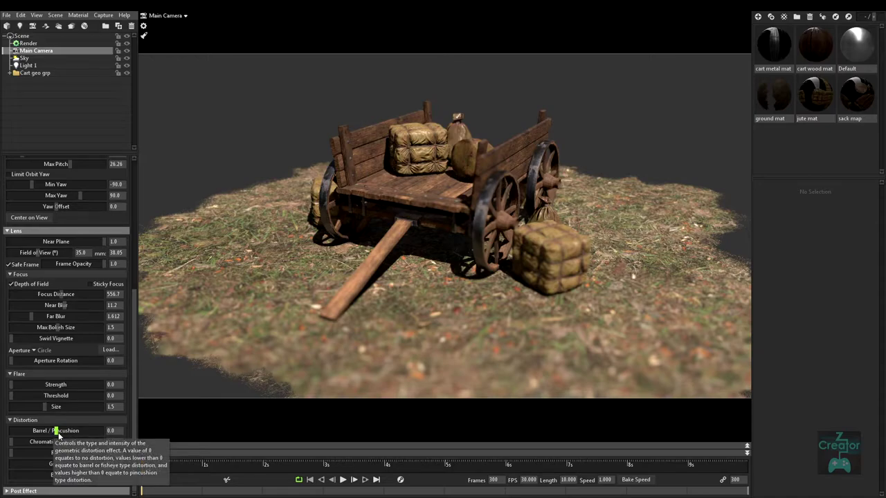
mouse_move(53, 430)
left_mouse_down()
mouse_move(31, 430)
mouse_move(63, 430)
left_mouse_up()
left_click_drag(15, 454, 138, 473)
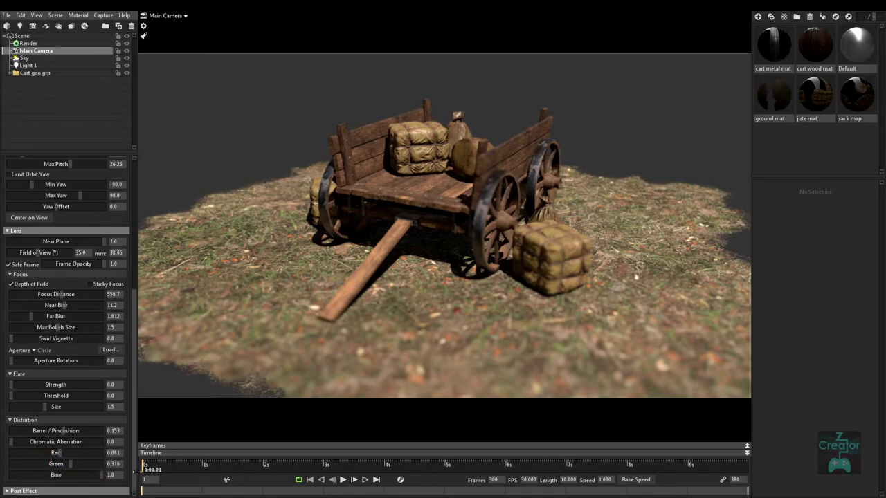
left_click_drag(69, 463, 3, 452)
- Add a new camera to the scene and review its default control, limit and lens settings
left_click_drag(134, 322, 143, 167)
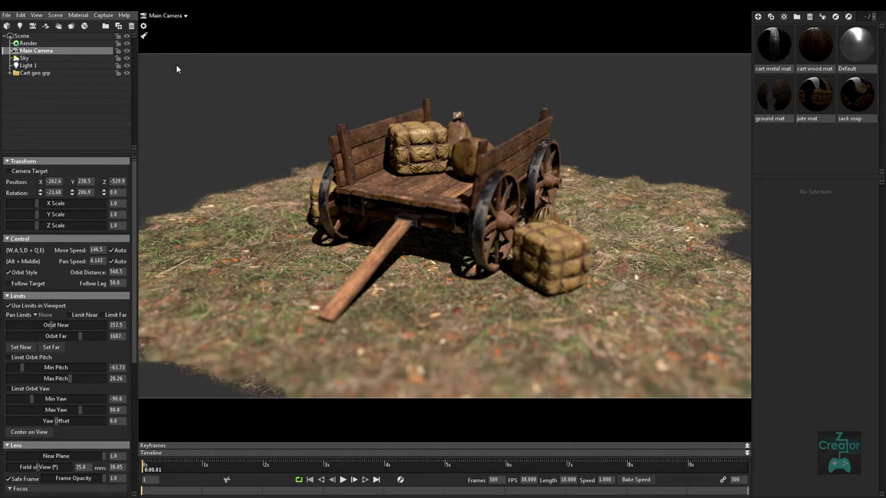
left_click(33, 27)
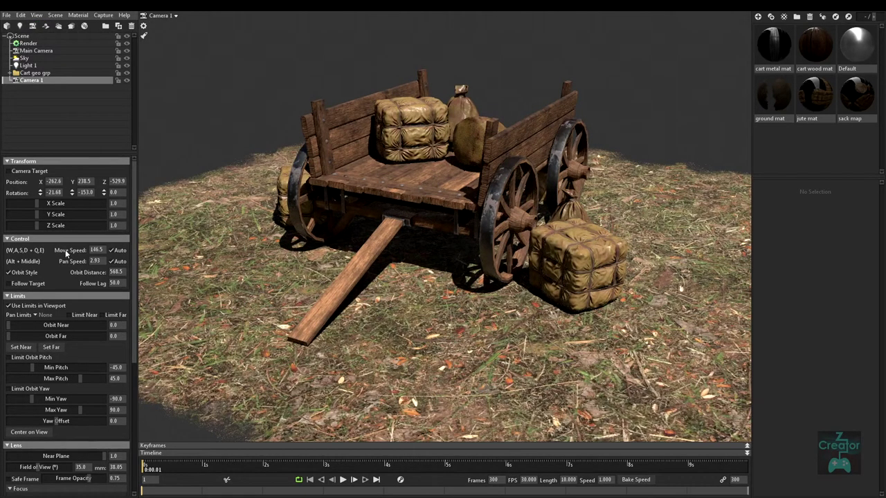
scroll(66, 253, "down", 3)
scroll(60, 259, "up", 3)
scroll(68, 297, "down", 3)
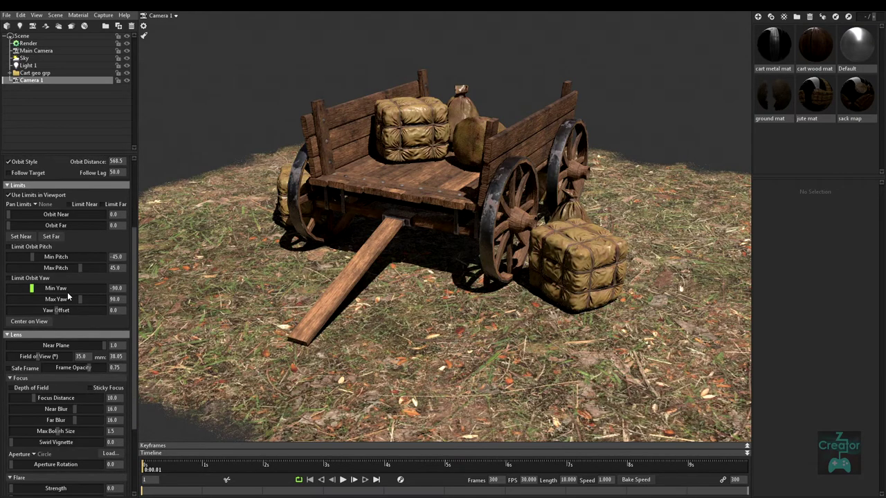
scroll(67, 296, "down", 3)
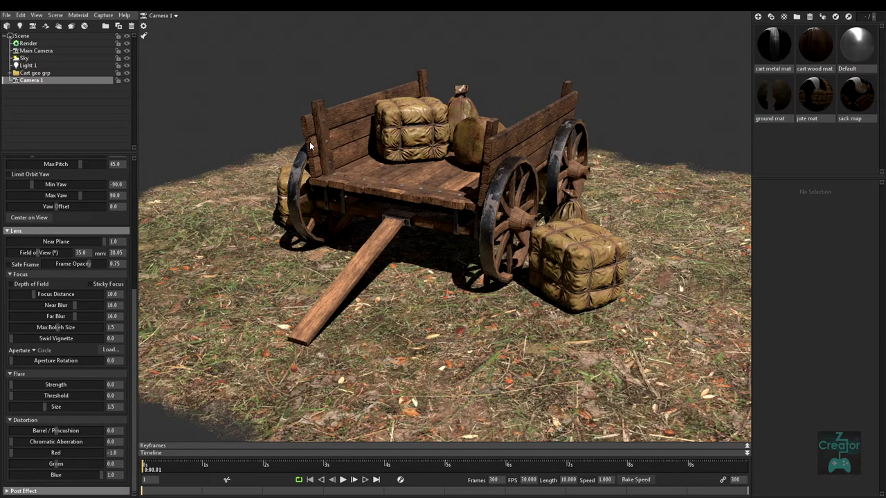